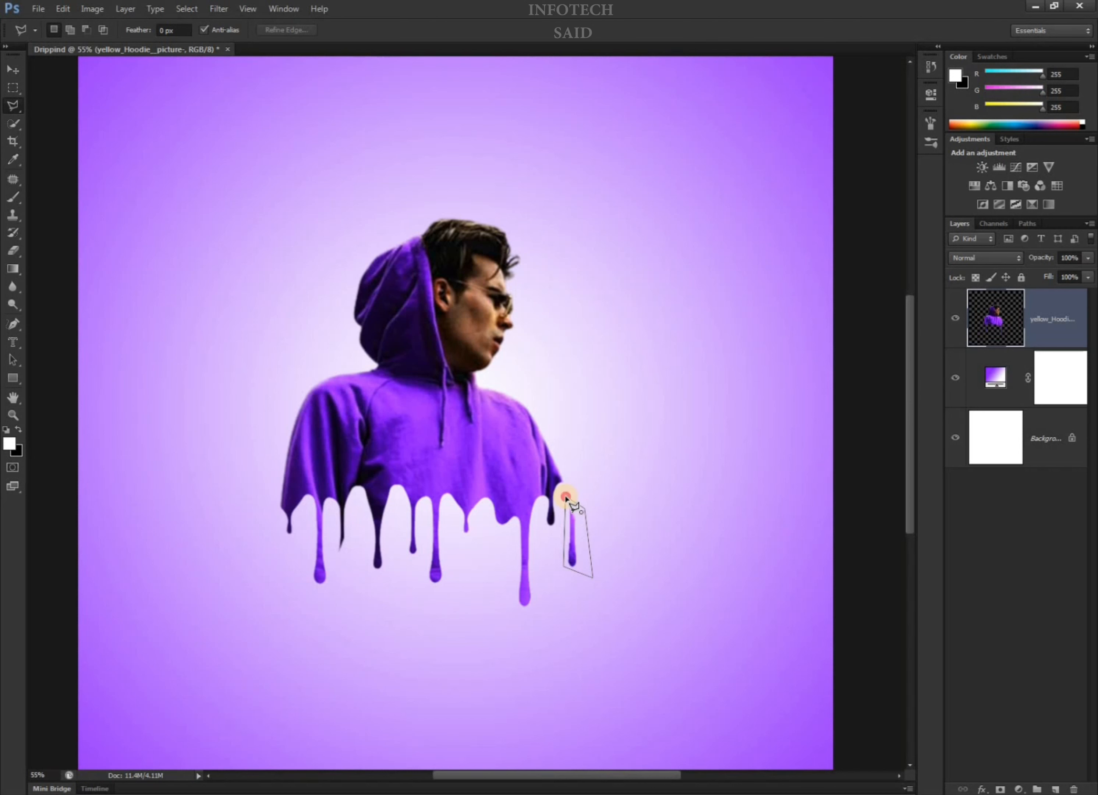
Close the polygonal lasso selection around the loose drip beyond the hoodie's right edge
{"action": "left_click", "coordinate": [567, 498]}
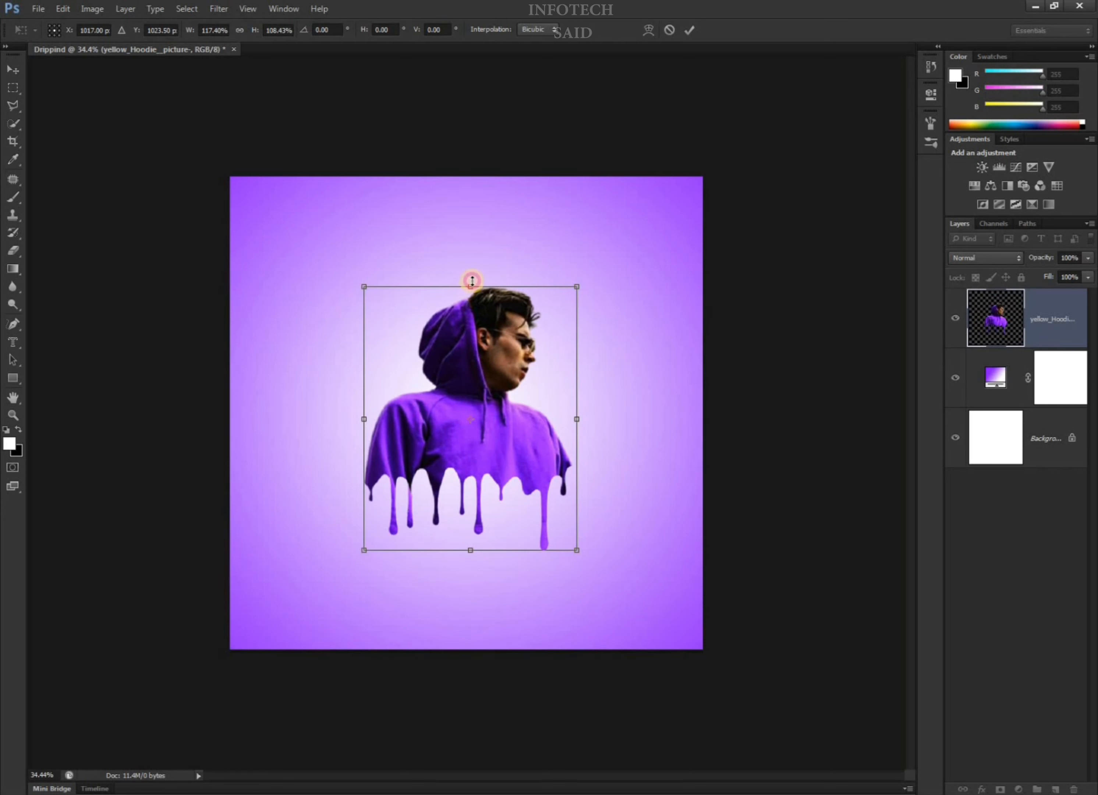
Enlarge the dripping hoodie figure to about 115.8% width and 116.6% height and centre it on the gradient background
{"action": "left_click_drag", "start_coordinate": [471, 283], "coordinate": [479, 253]}
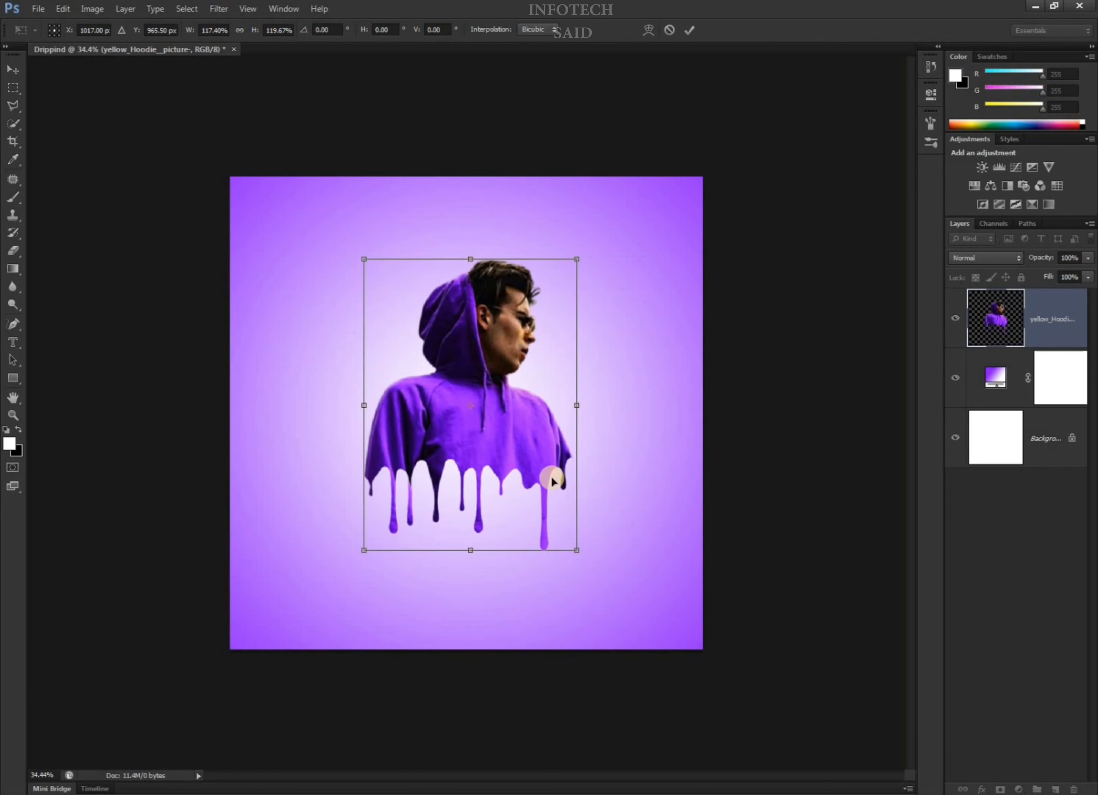
{"action": "left_click_drag", "start_coordinate": [576, 548], "coordinate": [574, 543]}
{"action": "left_click_drag", "start_coordinate": [525, 455], "coordinate": [524, 466]}
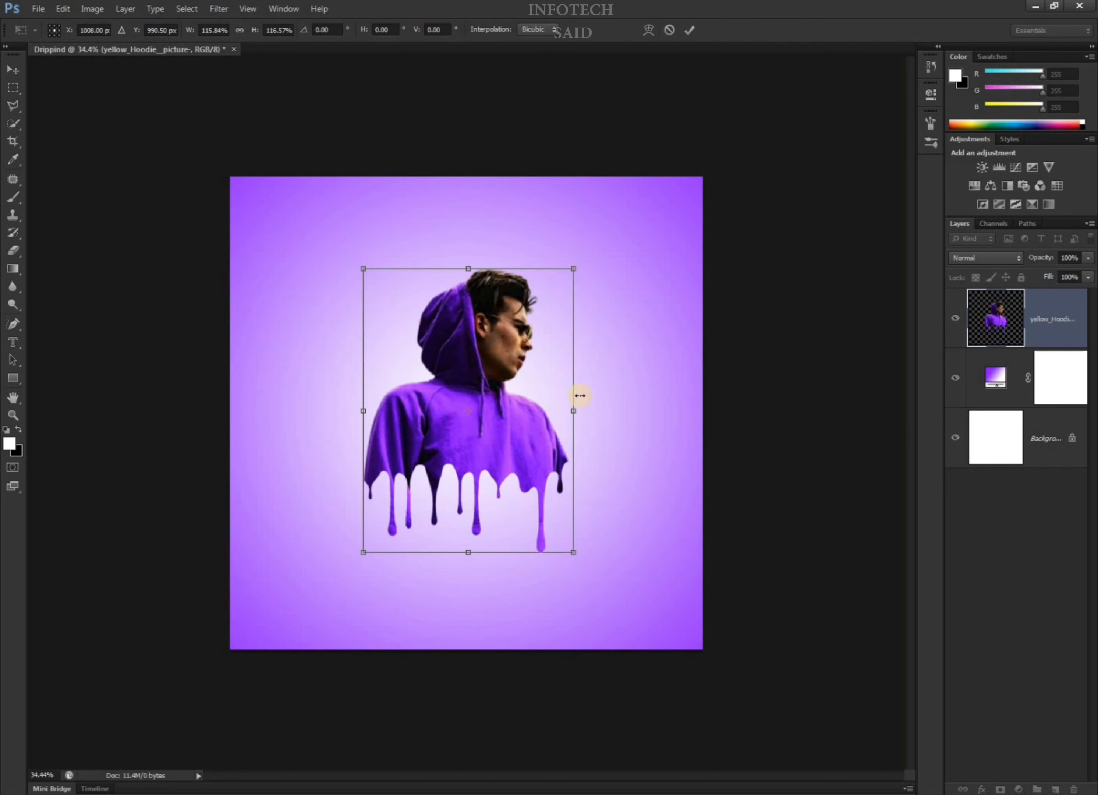
{"action": "left_click", "coordinate": [690, 30]}
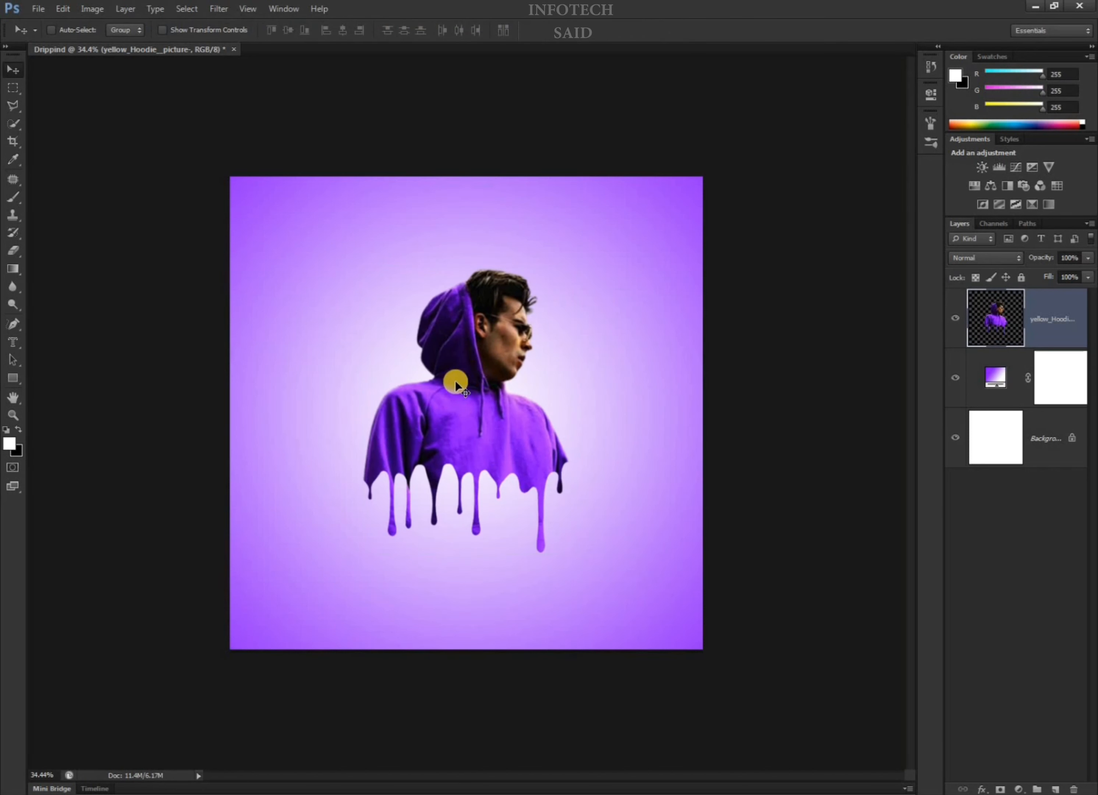
Scale the blue splatter to about 27% width and 23.5% height beside the hood, and move its layer below the hoodie layer
{"action": "left_click_drag", "start_coordinate": [469, 431], "coordinate": [420, 398]}
{"action": "left_click_drag", "start_coordinate": [405, 338], "coordinate": [422, 345]}
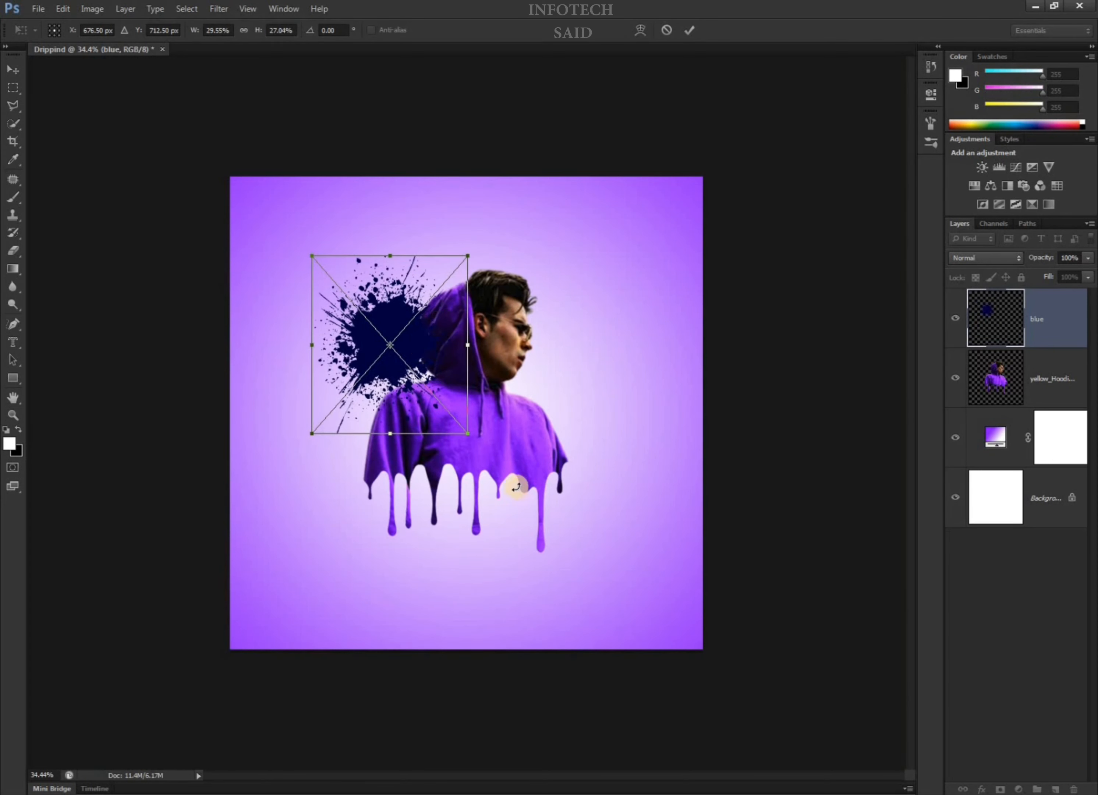
{"action": "left_click_drag", "start_coordinate": [468, 433], "coordinate": [454, 411]}
{"action": "left_click_drag", "start_coordinate": [394, 338], "coordinate": [417, 350]}
{"action": "key", "text": "Return"}
{"action": "left_click_drag", "start_coordinate": [1054, 323], "coordinate": [1039, 405]}
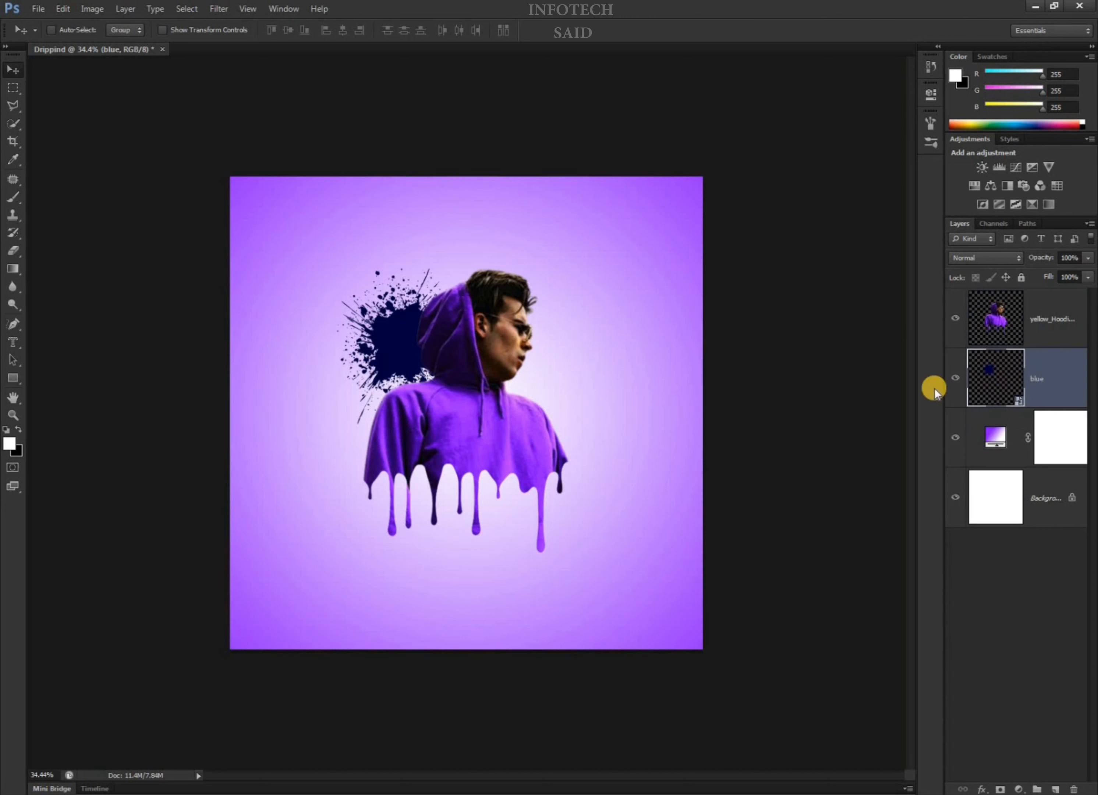
Apply a Color Overlay to the blue splatter layer using a muted purple sampled from the picture near the hood's edge
{"action": "right_click", "coordinate": [1036, 371]}
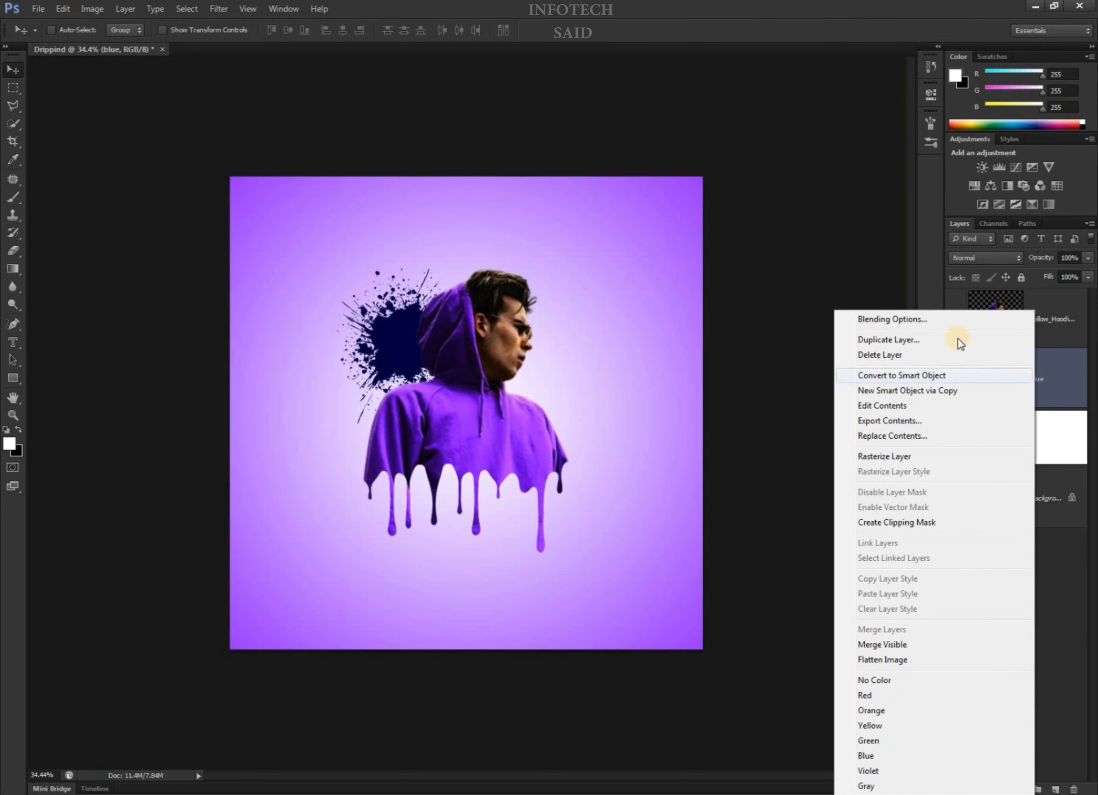
{"action": "left_click", "coordinate": [986, 319]}
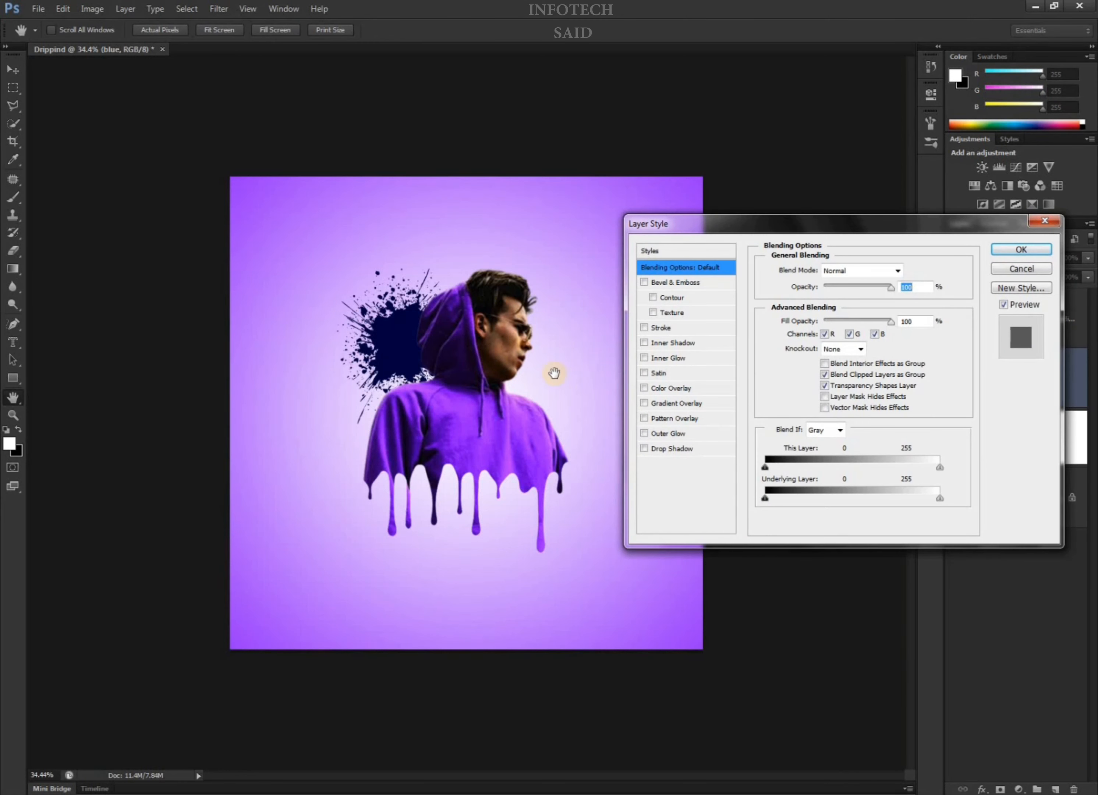
{"action": "left_click", "coordinate": [674, 388]}
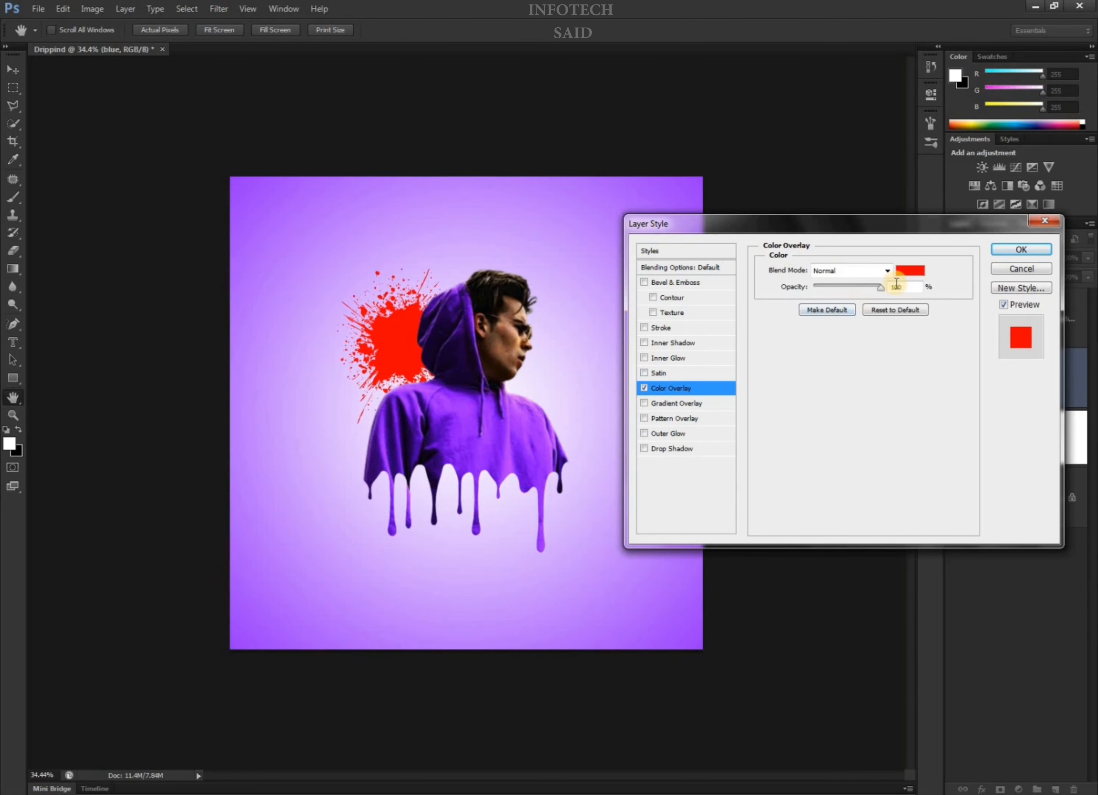
{"action": "left_click", "coordinate": [910, 270]}
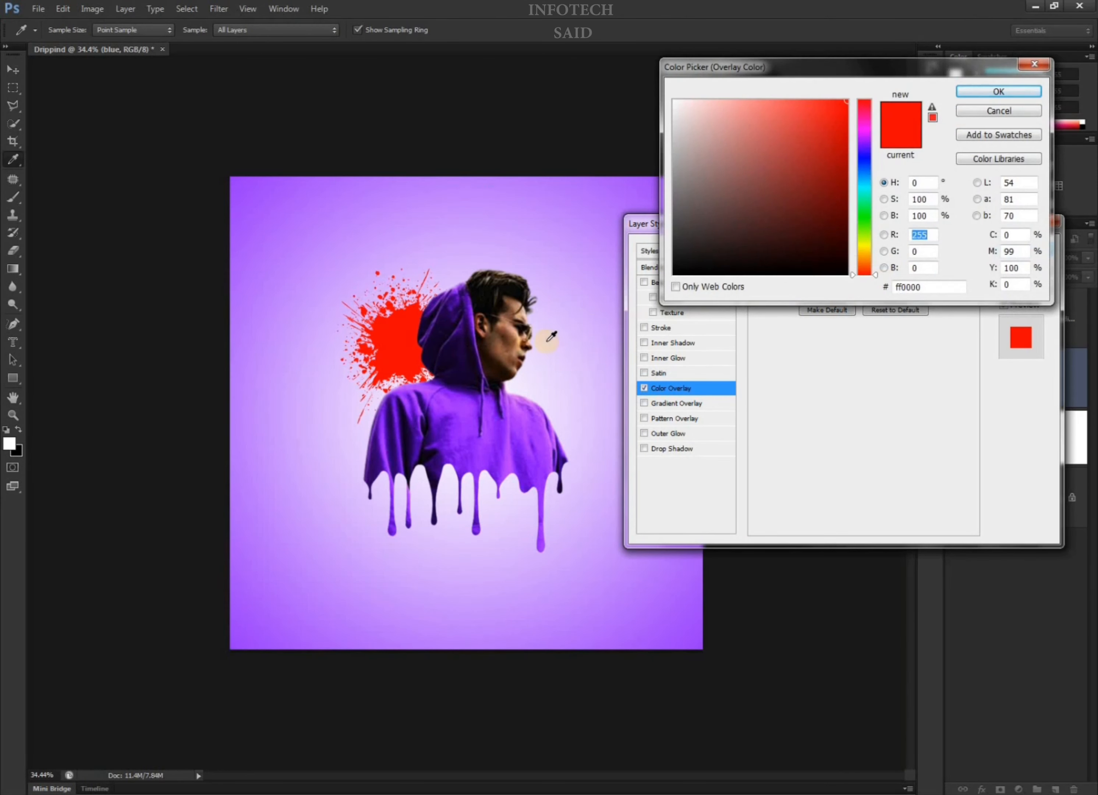
{"action": "left_click", "coordinate": [466, 361]}
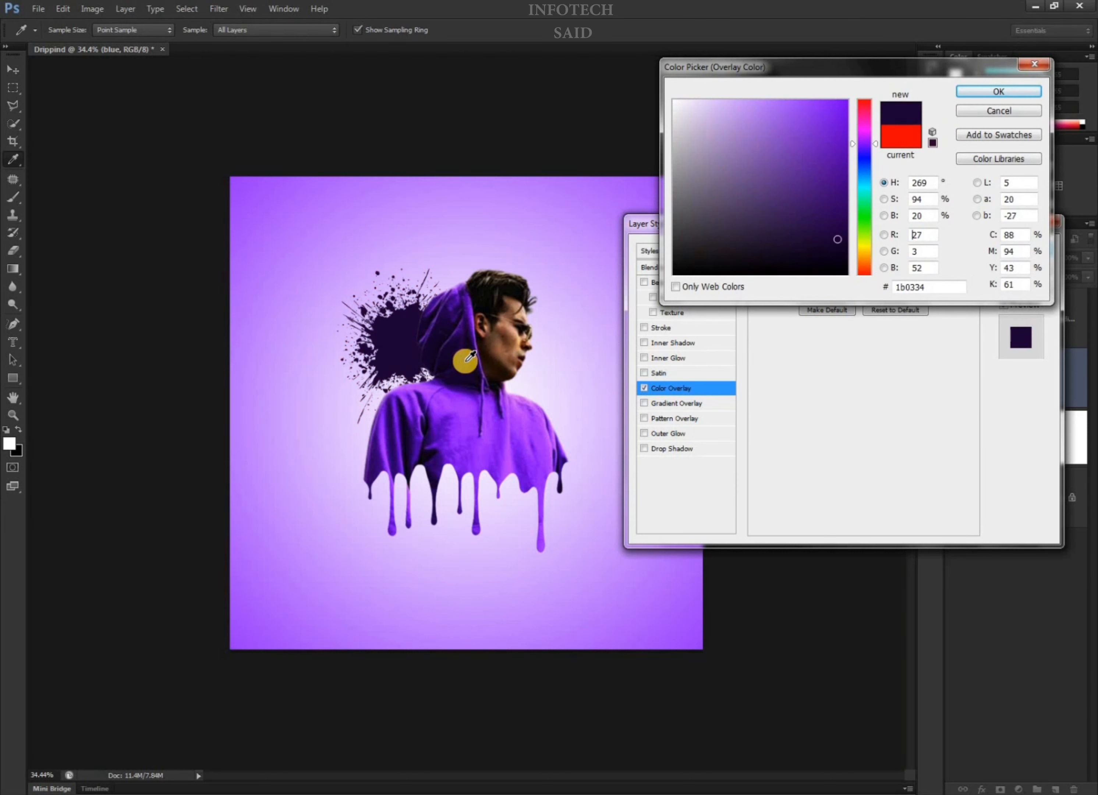
{"action": "left_click", "coordinate": [484, 347]}
{"action": "left_click", "coordinate": [479, 353]}
{"action": "left_click", "coordinate": [999, 91]}
{"action": "left_click", "coordinate": [1024, 251]}
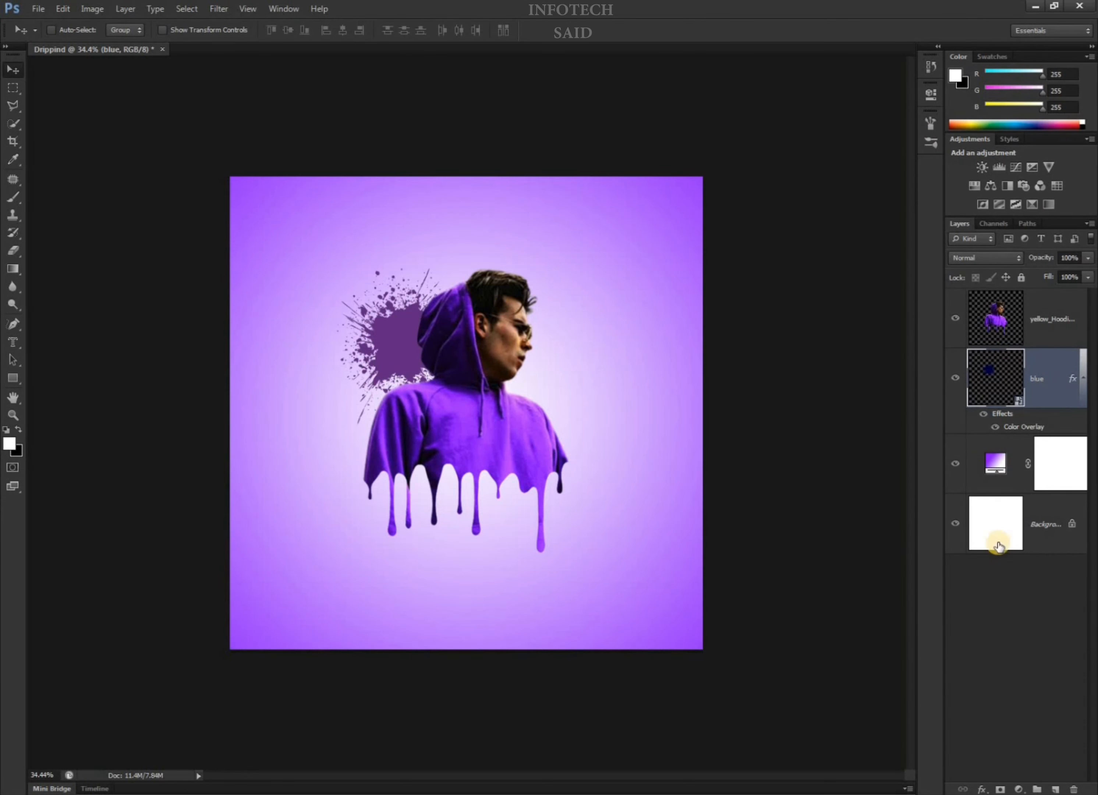
Duplicate the blue splatter layer and move the original splatter to the right side of the man's face
{"action": "key", "text": "ctrl+j"}
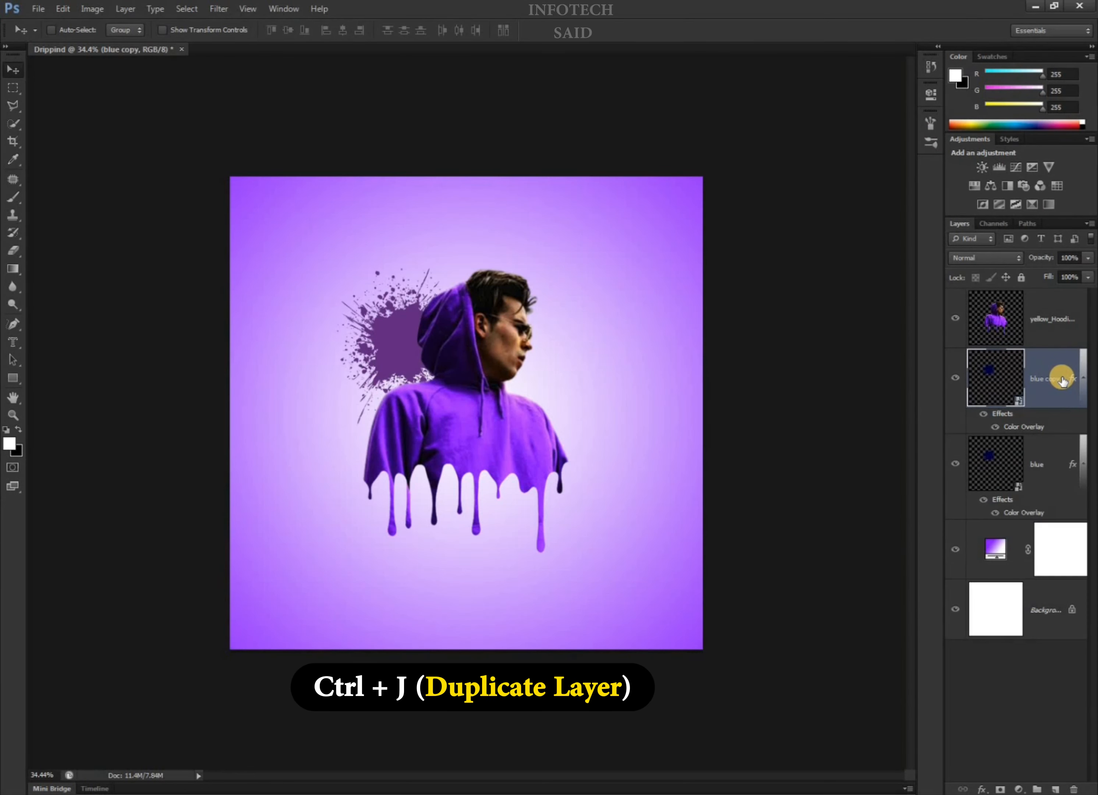
{"action": "left_click", "coordinate": [1038, 465]}
{"action": "left_click_drag", "start_coordinate": [434, 331], "coordinate": [592, 338]}
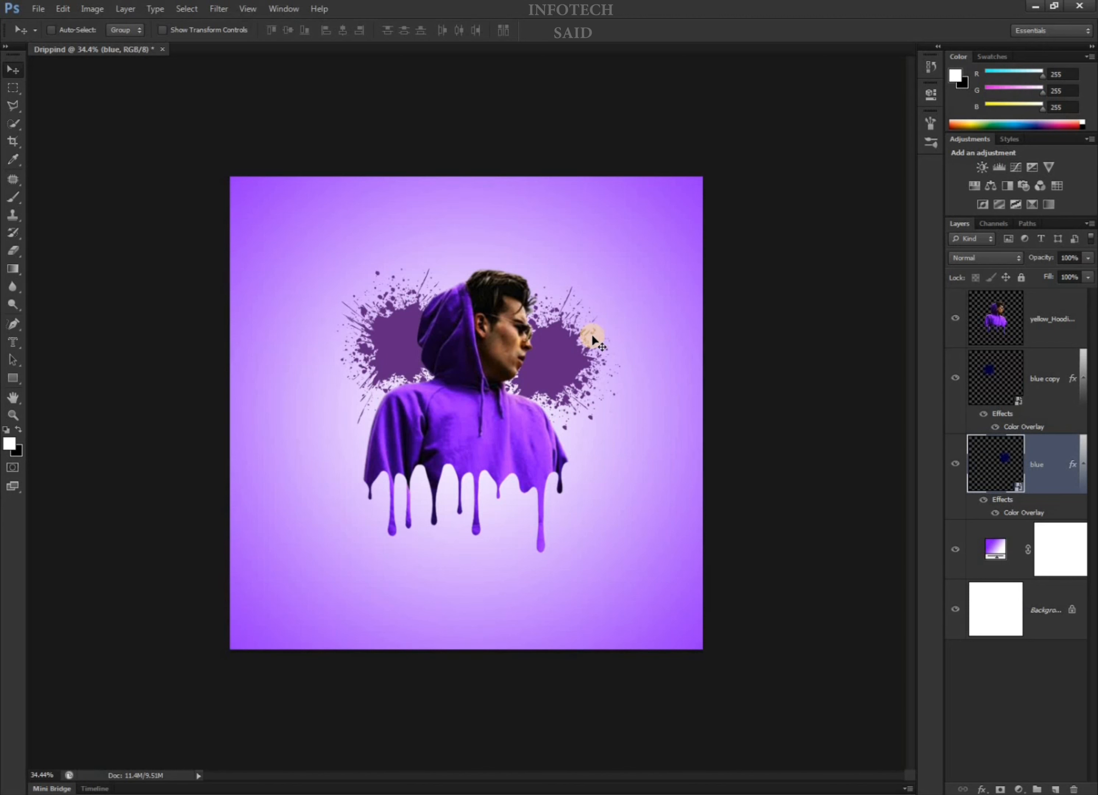
Rotate the splatter in front of the face about 33 degrees, scale it to about 24% by 20.5%, and tuck it above the shoulder
{"action": "key", "text": "ctrl+t"}
{"action": "left_click_drag", "start_coordinate": [635, 280], "coordinate": [568, 364]}
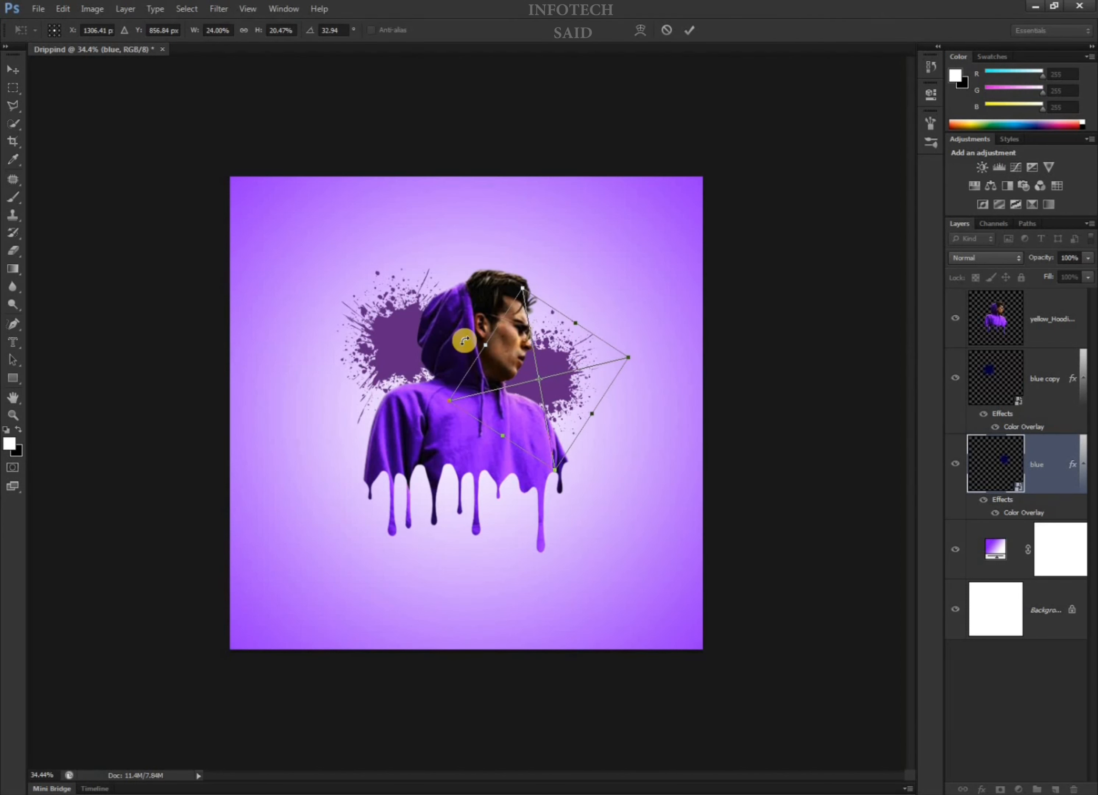
{"action": "left_click", "coordinate": [690, 30]}
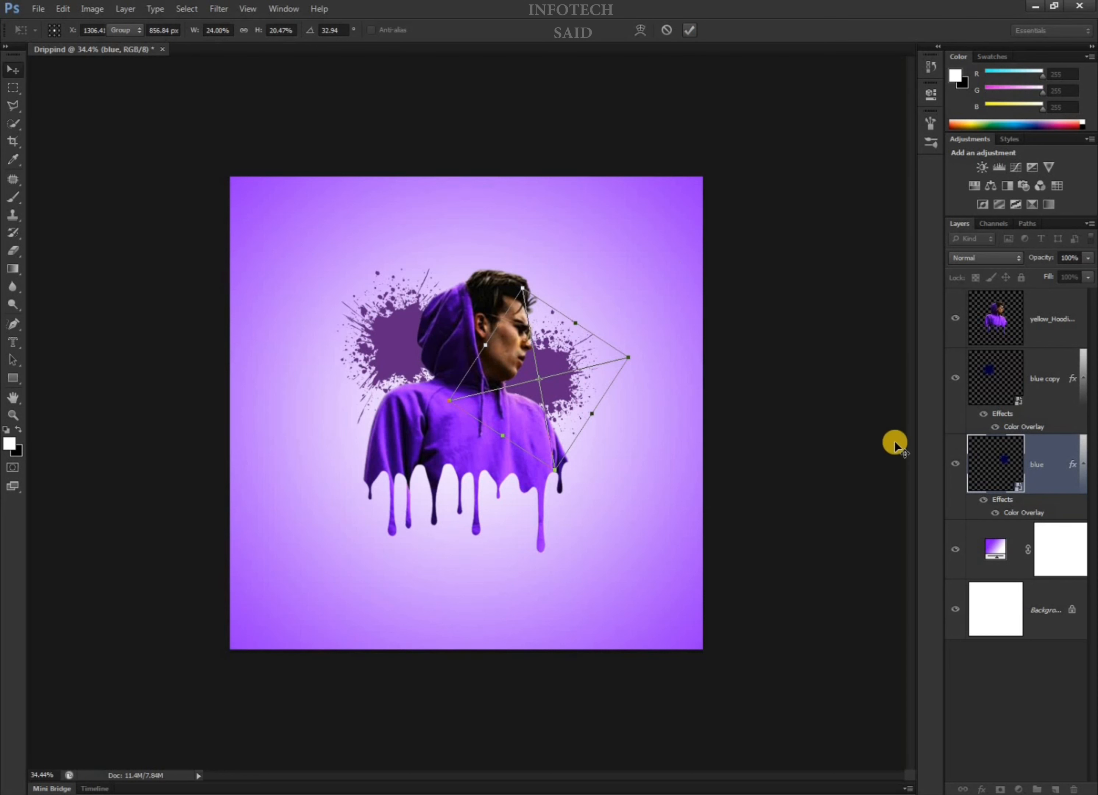
Rotate the blue copy splatter about 42.8 degrees, resize it to about 24.4% by 22.8%, and position it behind the hood
{"action": "left_click", "coordinate": [1018, 374]}
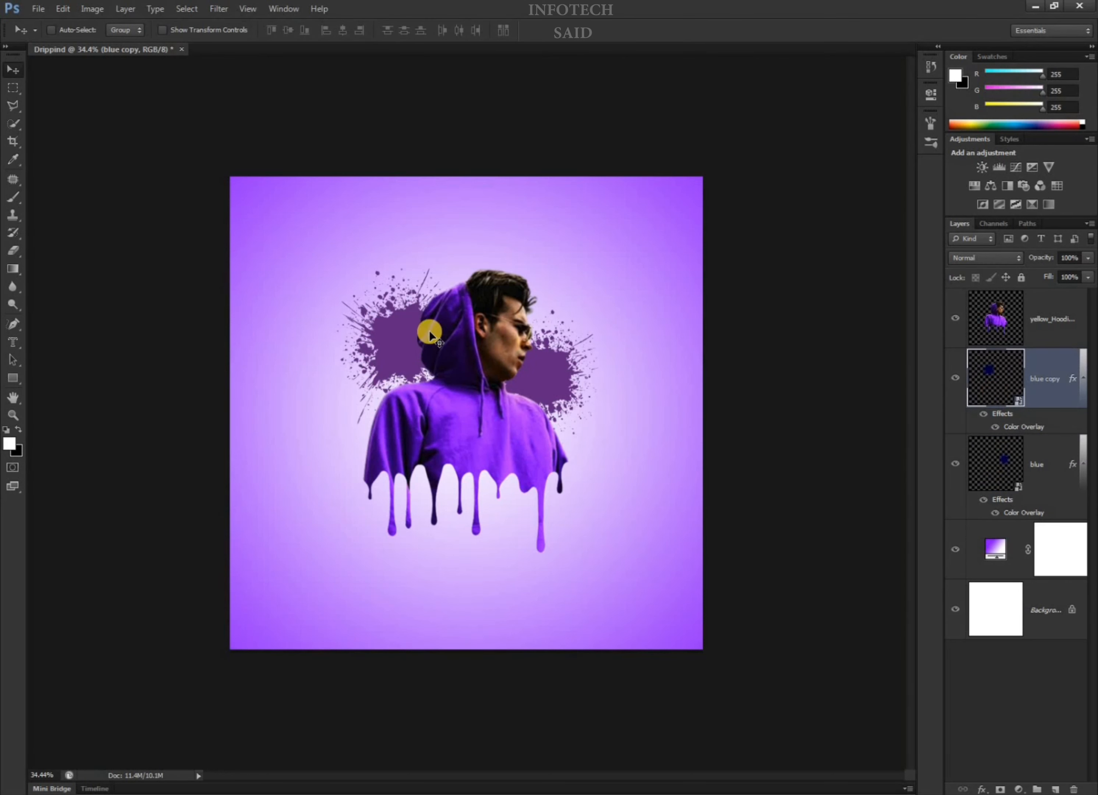
{"action": "key", "text": "ctrl+t"}
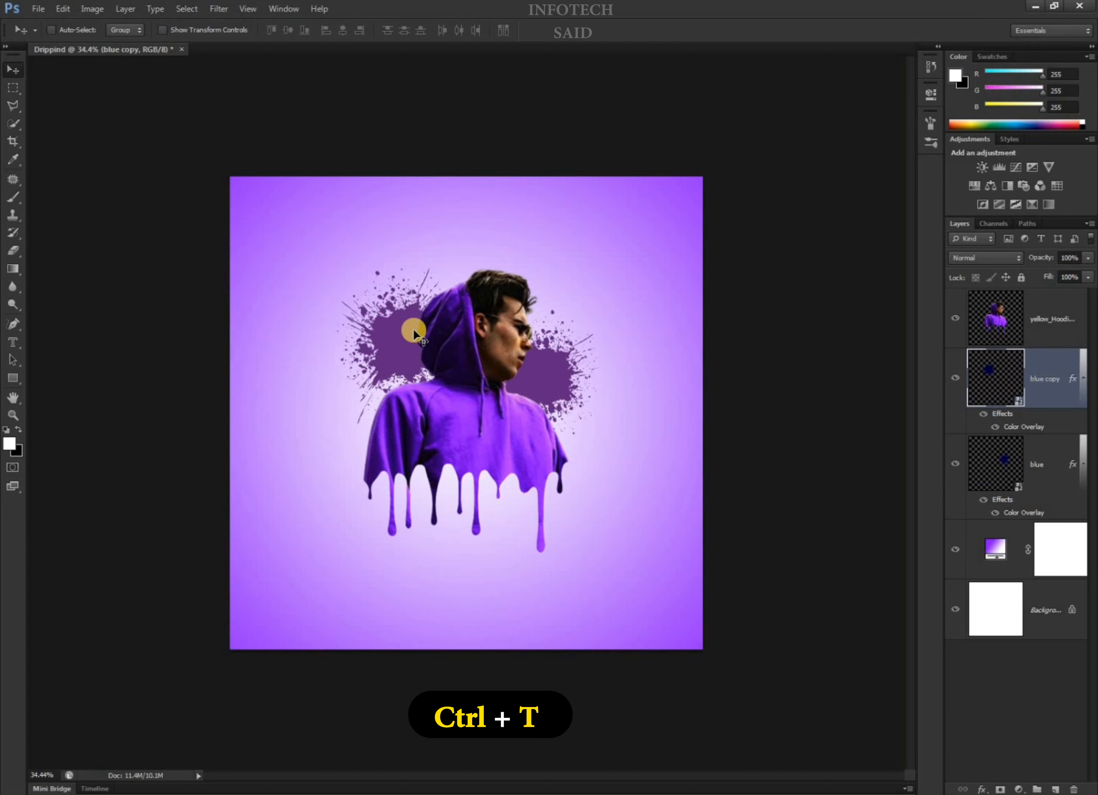
{"action": "left_click_drag", "start_coordinate": [385, 240], "coordinate": [471, 231]}
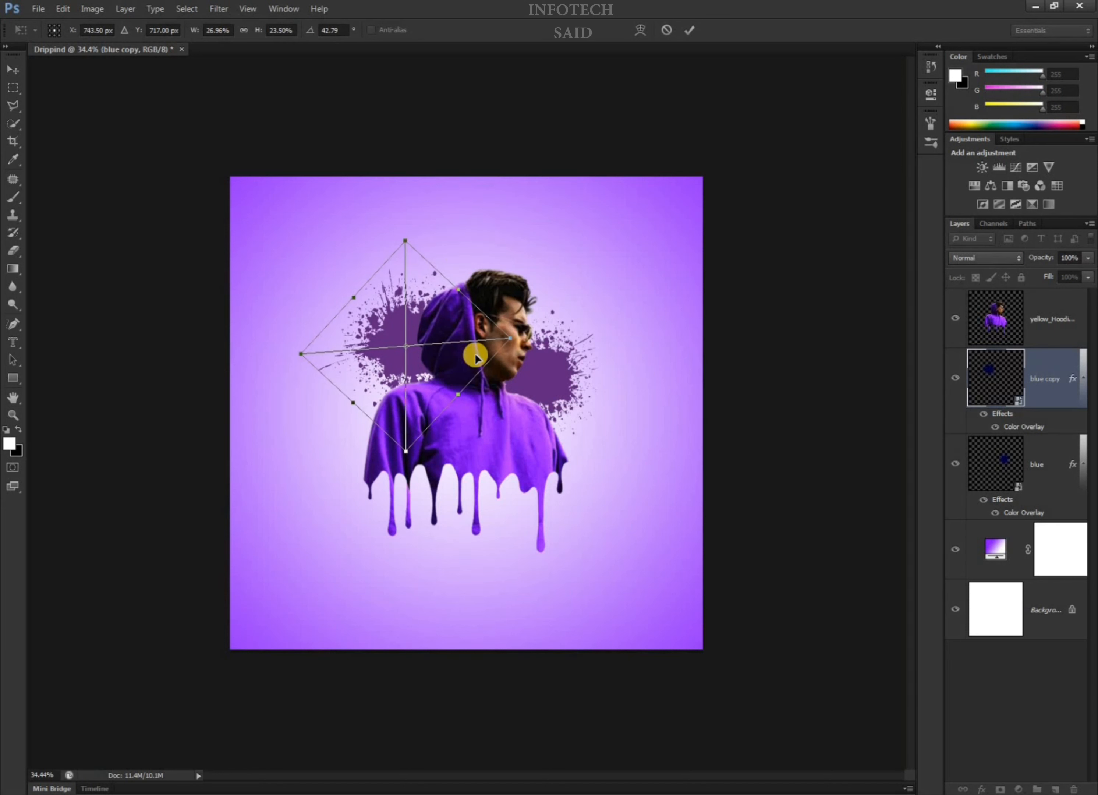
{"action": "left_click_drag", "start_coordinate": [510, 338], "coordinate": [484, 337]}
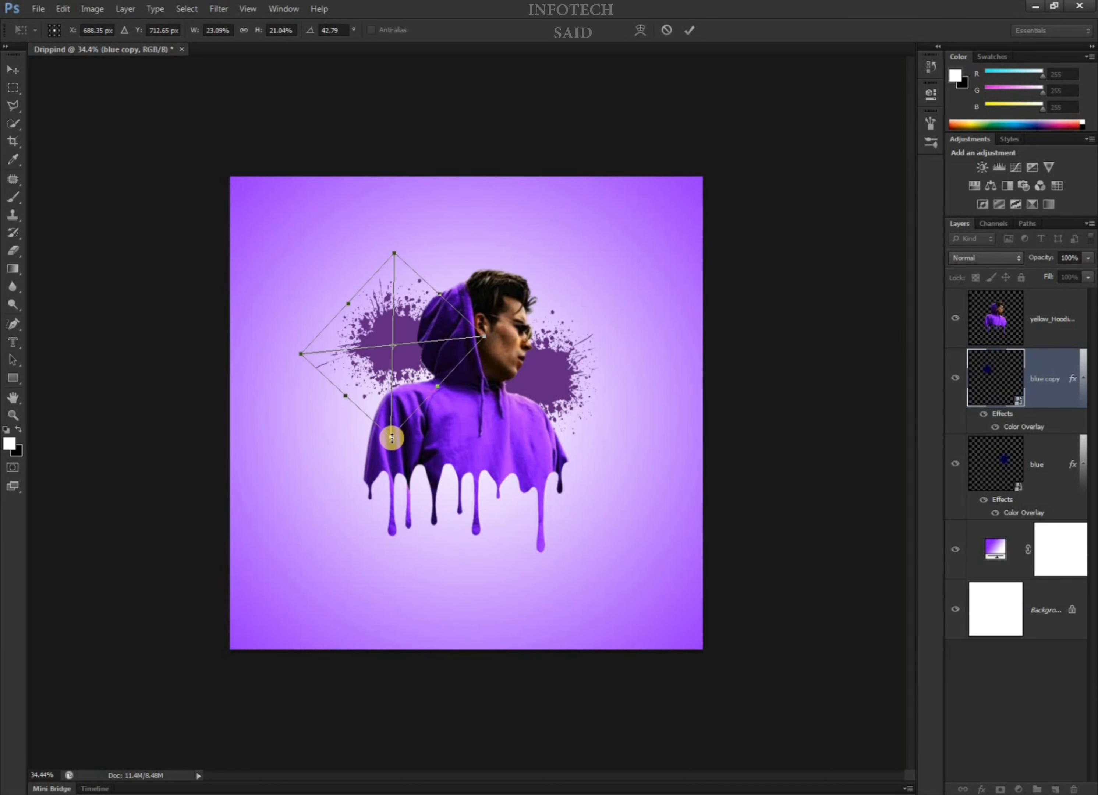
{"action": "left_click_drag", "start_coordinate": [391, 438], "coordinate": [389, 449]}
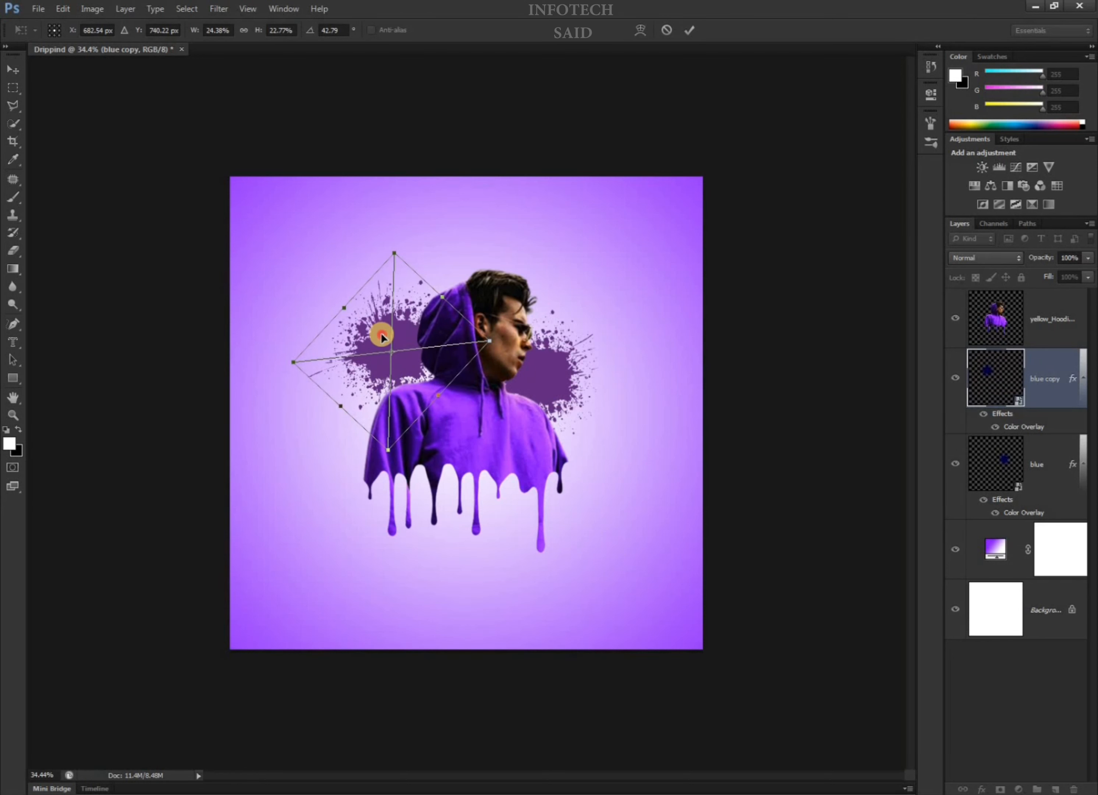
{"action": "left_click_drag", "start_coordinate": [382, 334], "coordinate": [404, 312]}
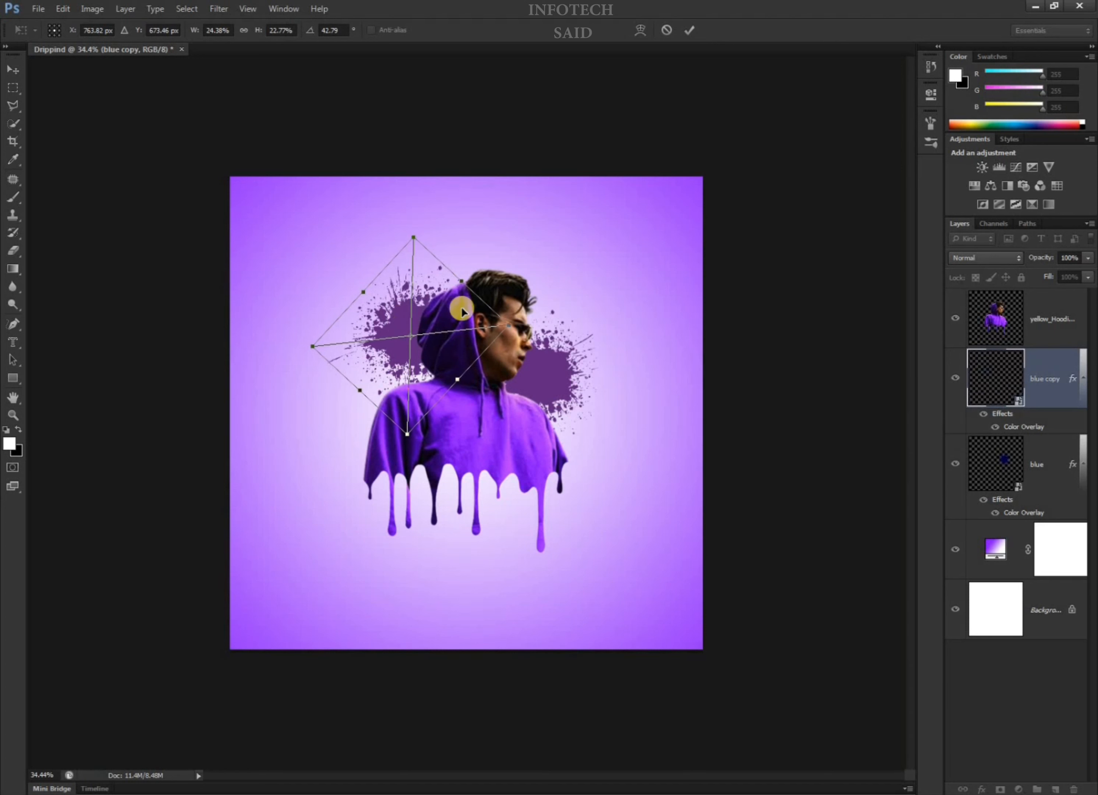
{"action": "left_click", "coordinate": [689, 30]}
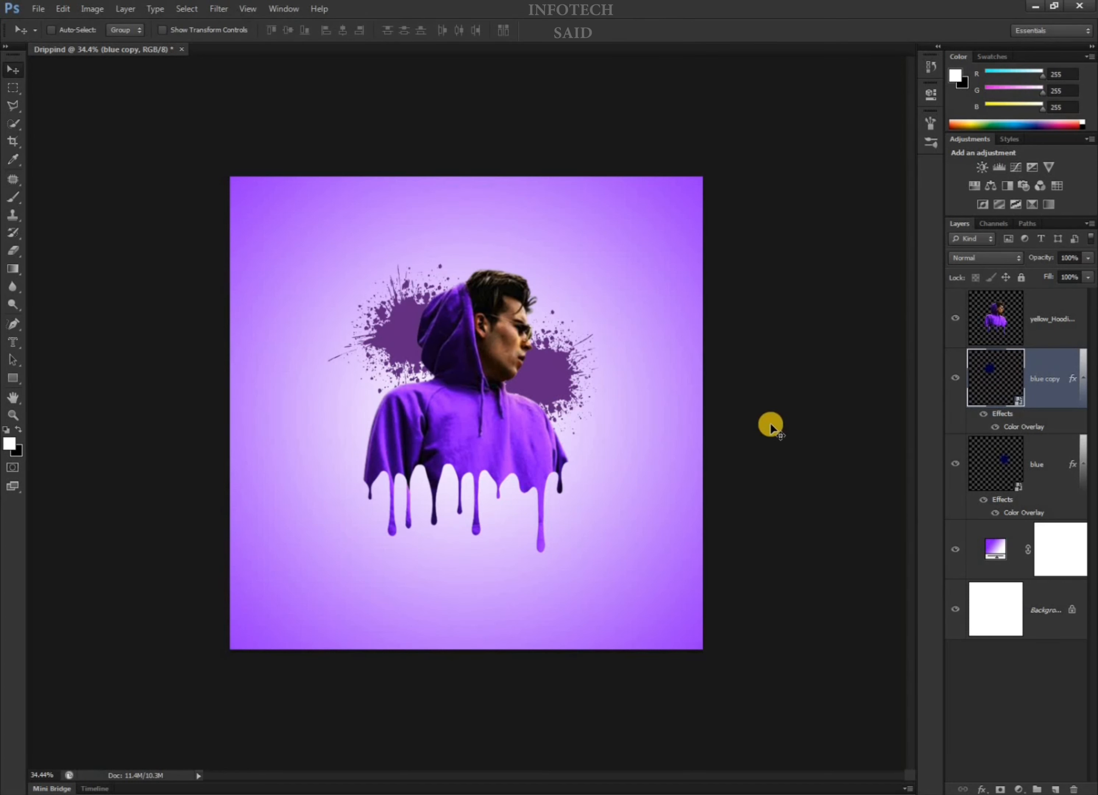
Delete the white Background layer
{"action": "left_click", "coordinate": [1037, 305]}
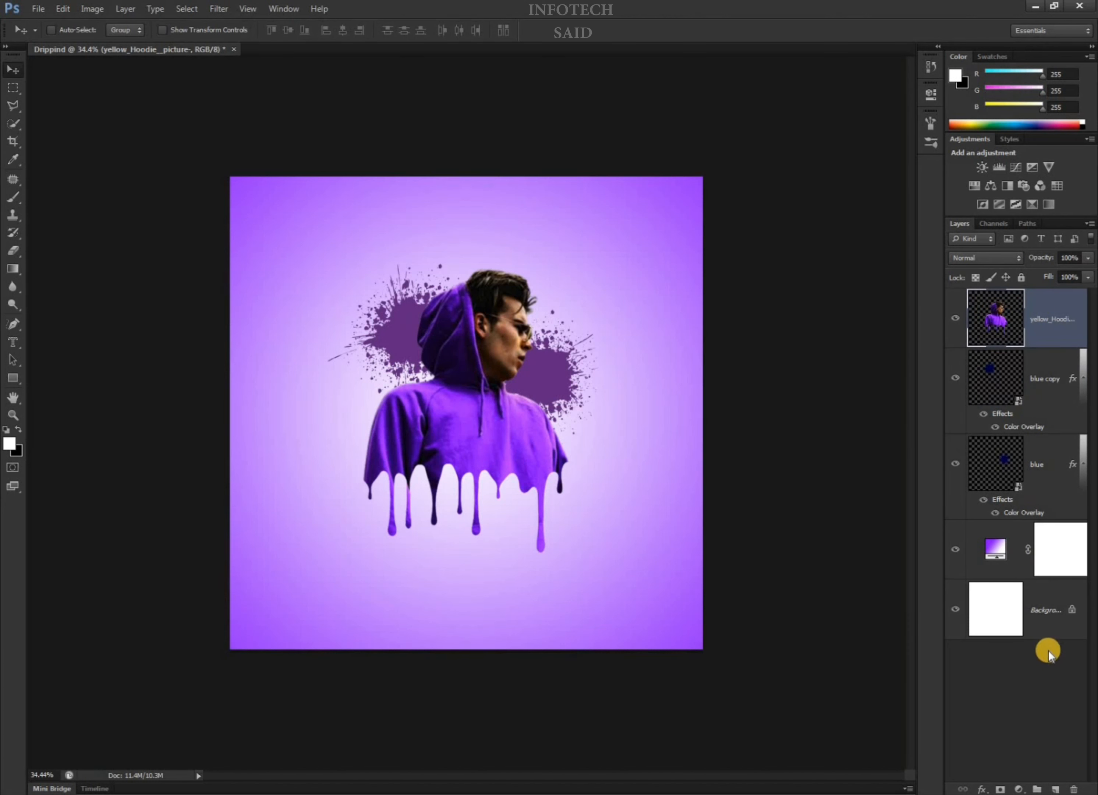
{"action": "left_click", "coordinate": [1046, 620]}
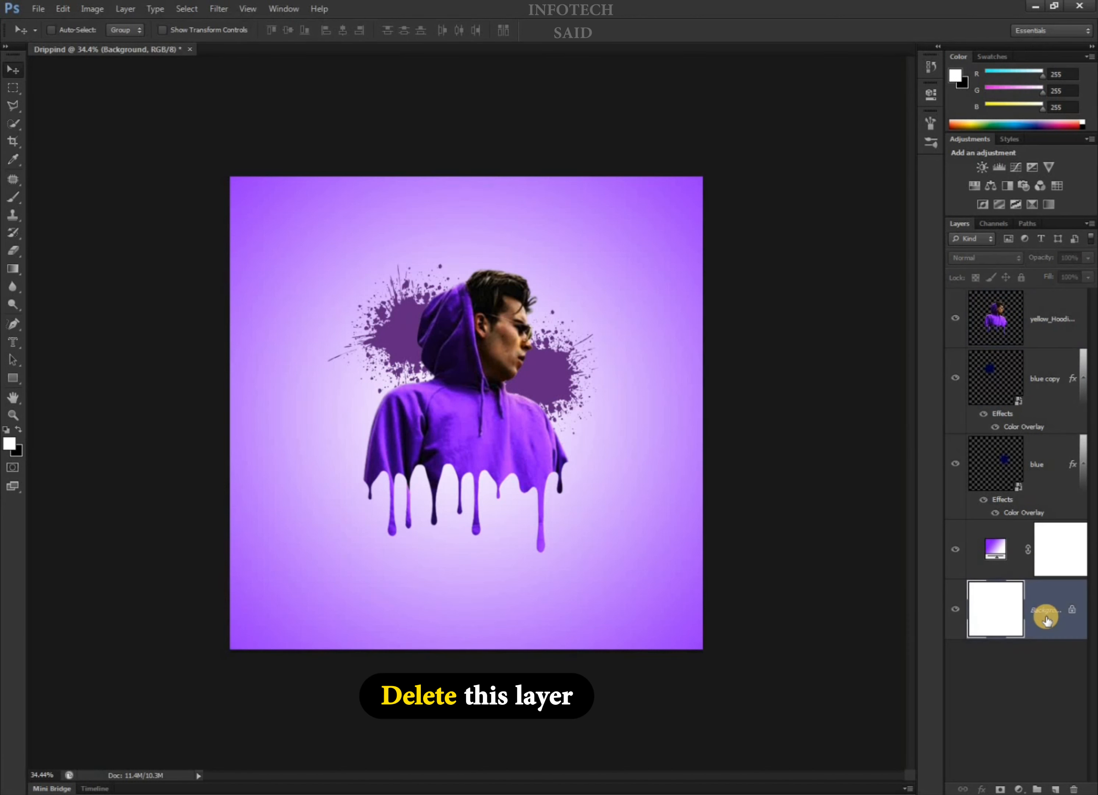
{"action": "key", "text": "Delete"}
Group the hoodie, both splatter layers and the gradient fill layer, and toggle the group's visibility to check it
{"action": "left_click", "coordinate": [1052, 319]}
{"action": "left_click", "coordinate": [1028, 571], "text": "shift"}
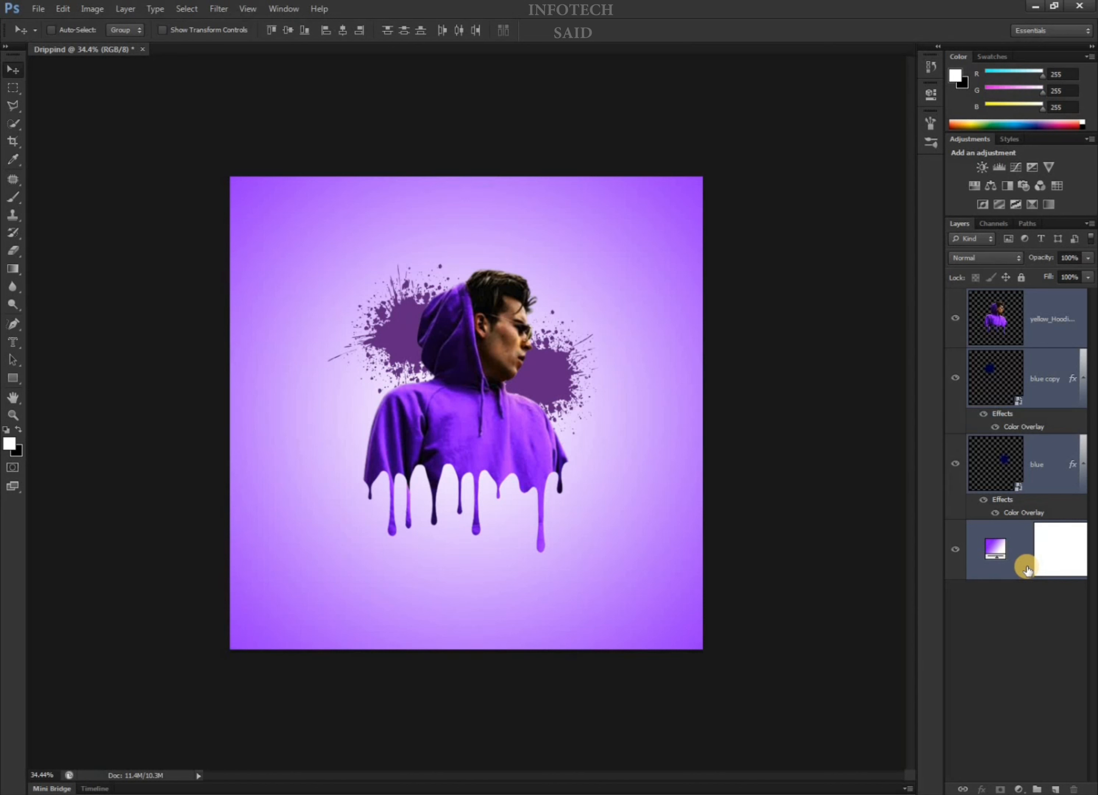
{"action": "left_click", "coordinate": [1029, 570]}
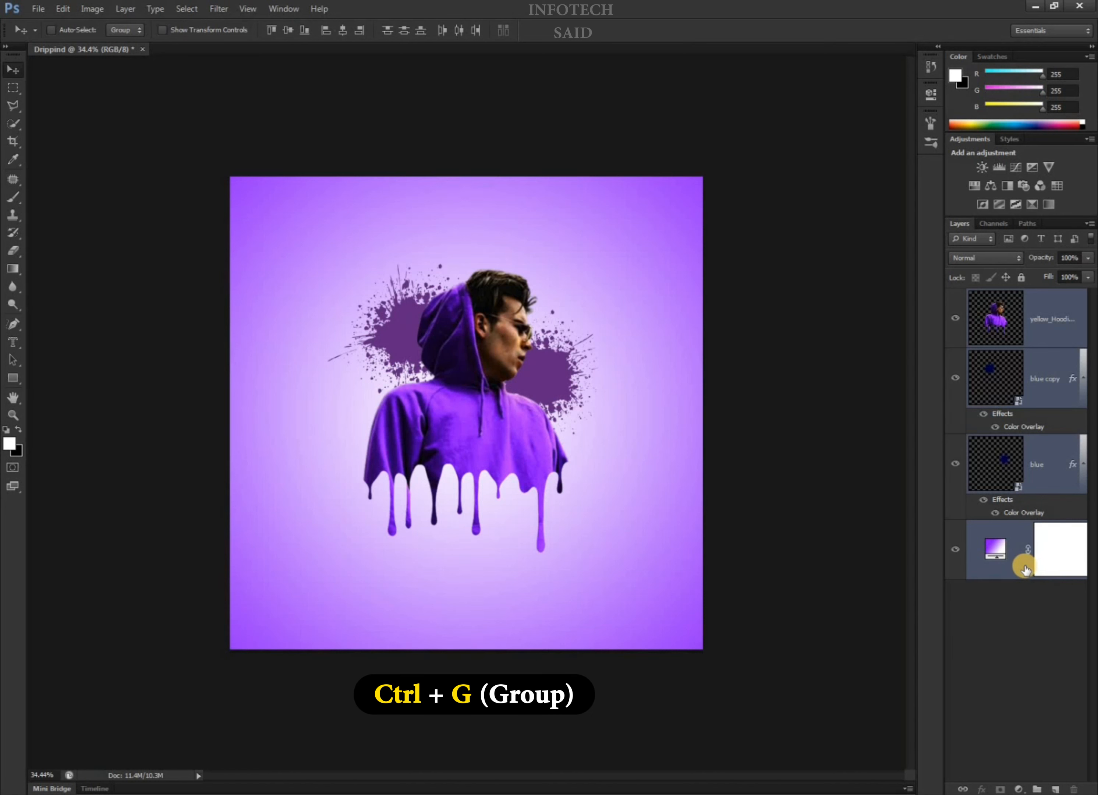
{"action": "key", "text": "ctrl+g"}
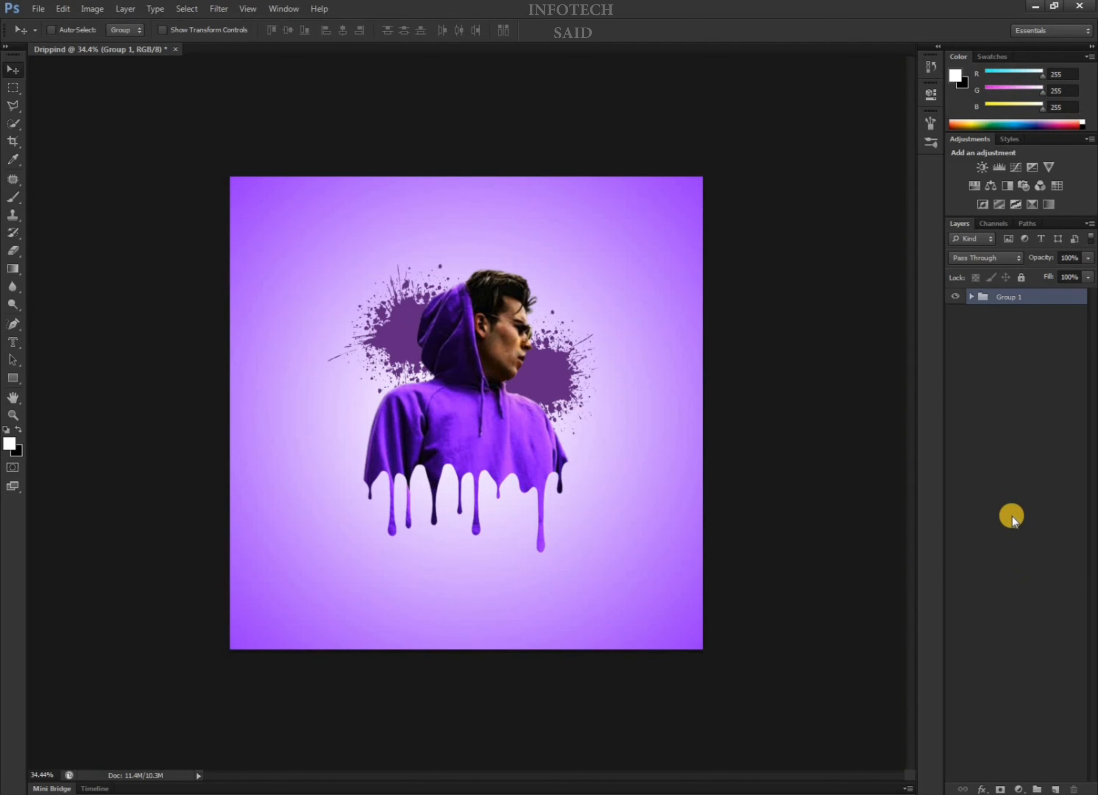
{"action": "left_click", "coordinate": [956, 297]}
{"action": "left_click", "coordinate": [956, 297]}
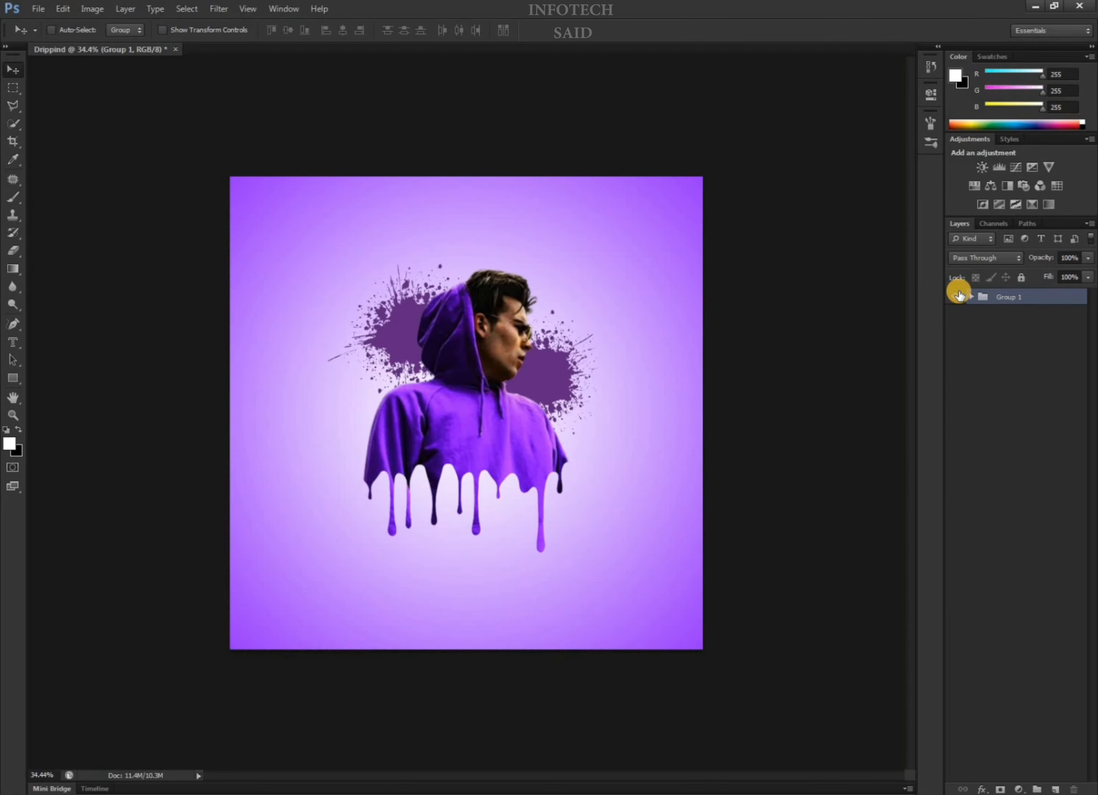